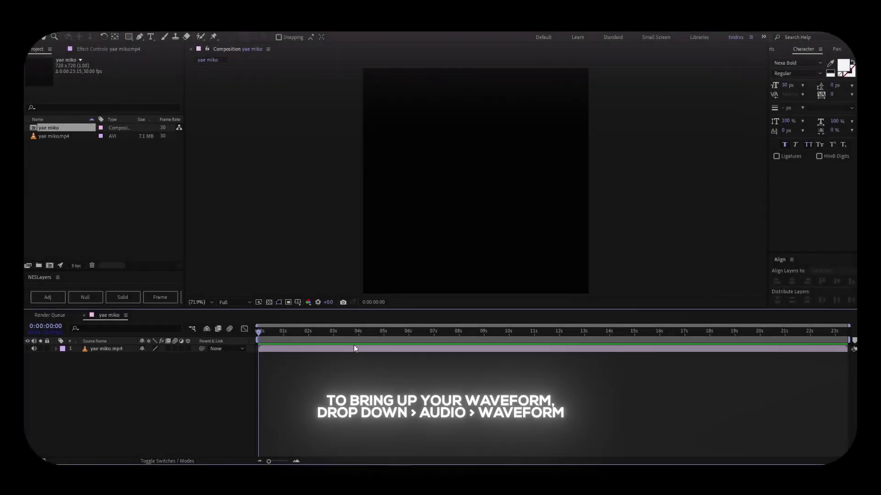
# Display the yae miko.mp4 layer's Audio > Waveform and zoom the timeline to span the clip
pyautogui.click(310, 347)
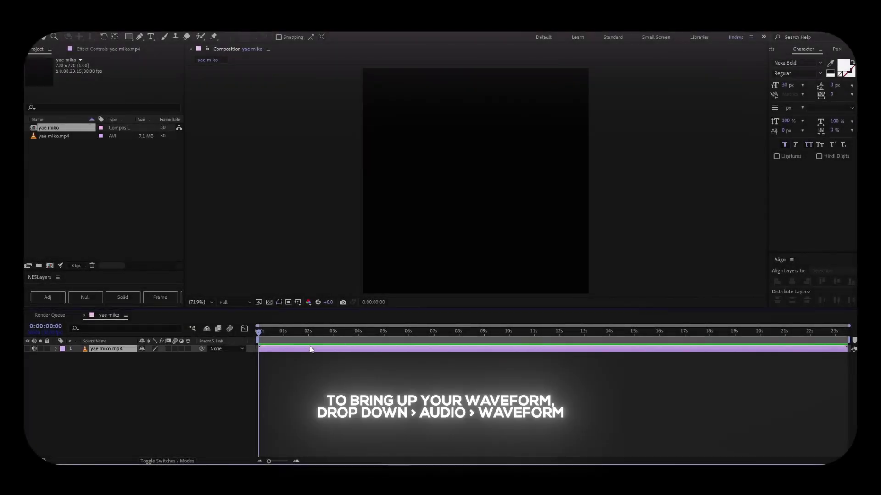
pyautogui.click(56, 349)
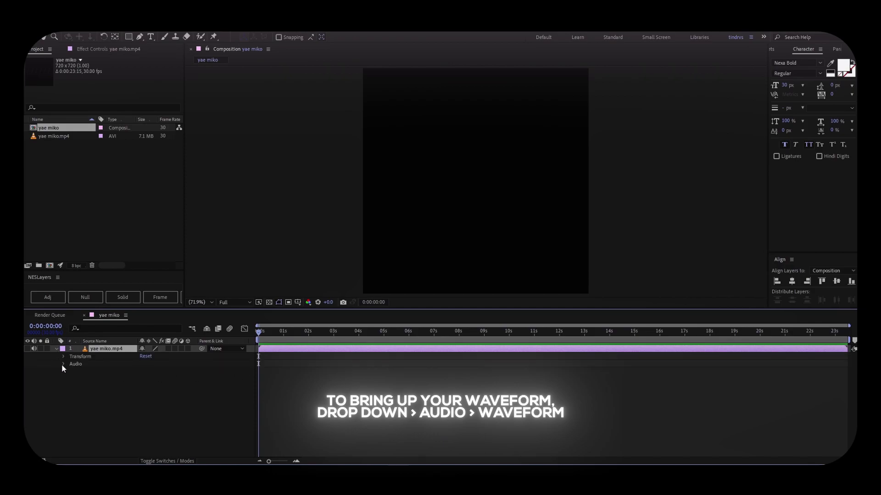
pyautogui.click(63, 364)
pyautogui.click(70, 379)
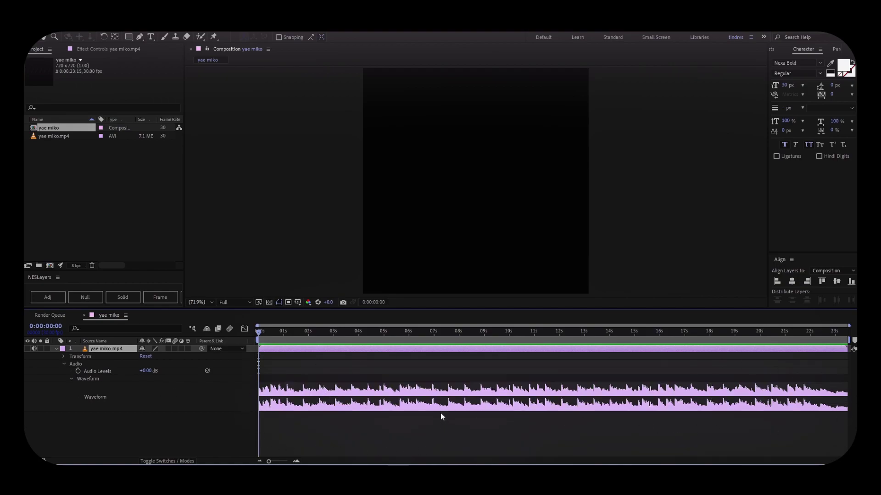
pyautogui.click(56, 349)
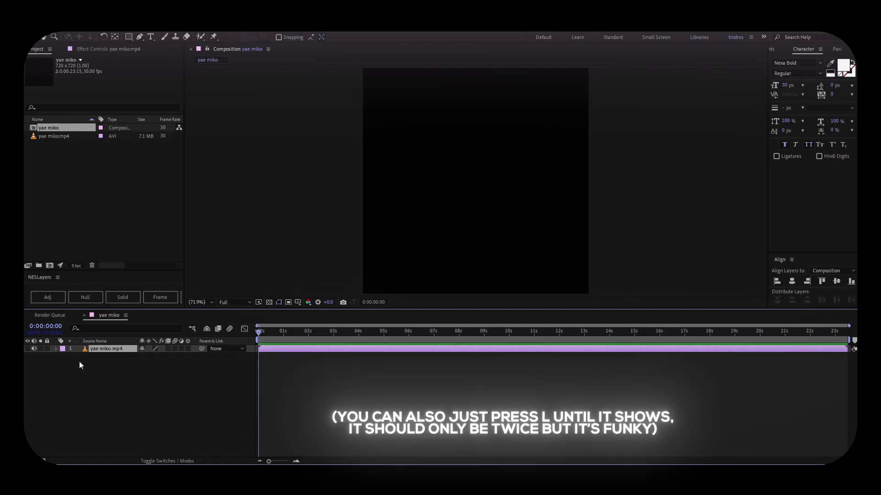
pyautogui.press('l')
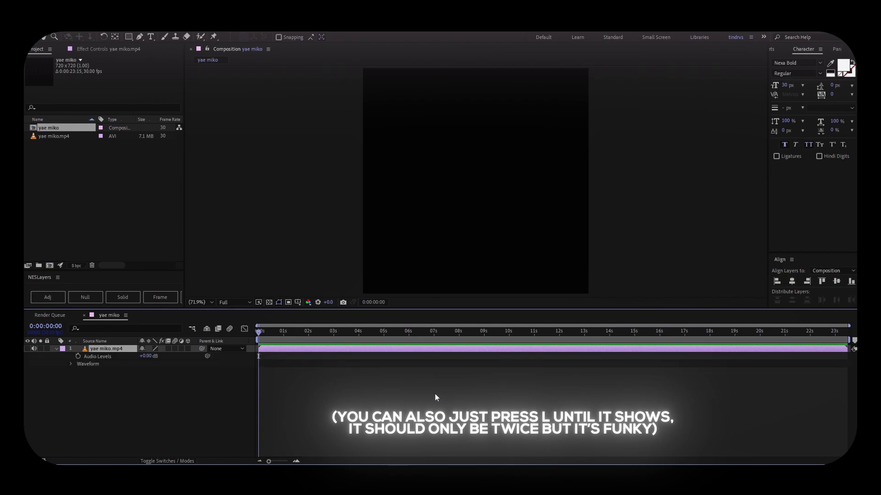
pyautogui.press('l')
pyautogui.press('l')
pyautogui.press('l')
pyautogui.press('l')
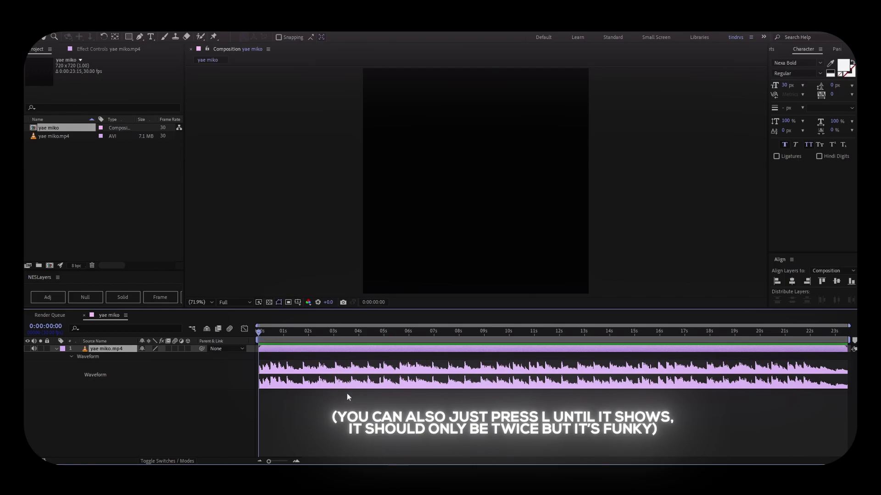
pyautogui.scroll(3, 347, 413)
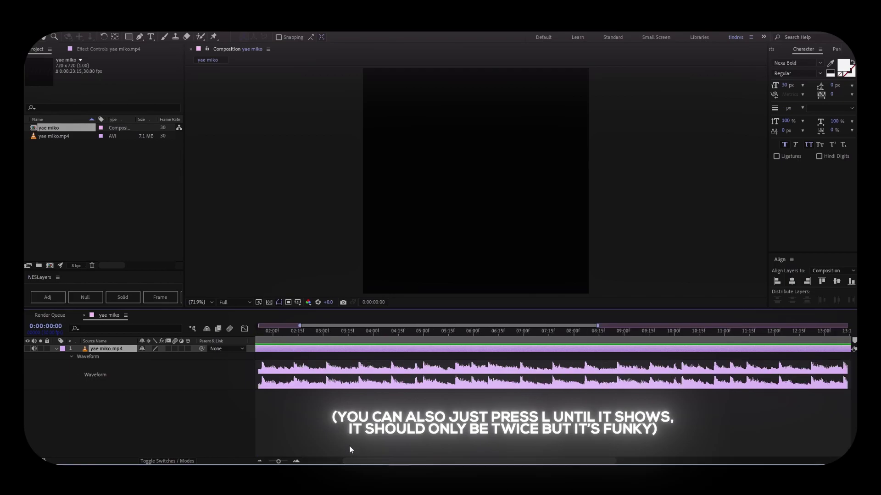
pyautogui.moveTo(350, 461); pyautogui.dragTo(314, 464)
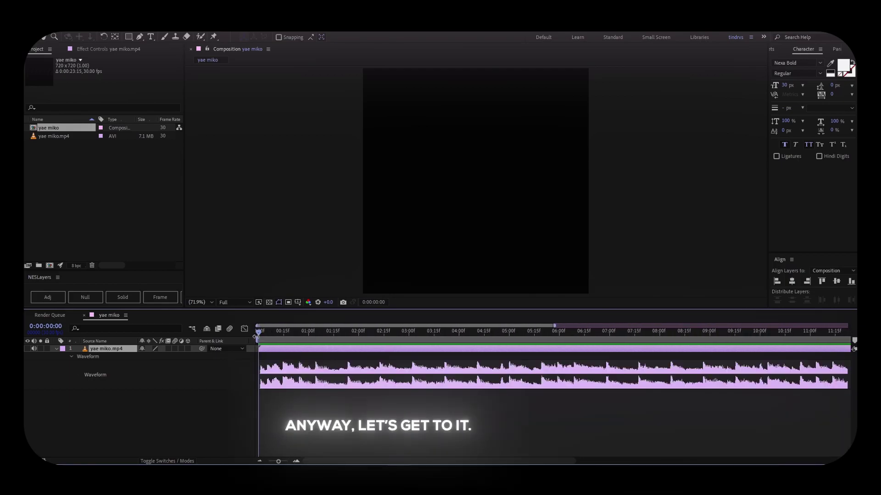
# Preview the audio from the start and stop the current time on the first spike, 0:00:01:04
pyautogui.scroll(2, 343, 455)
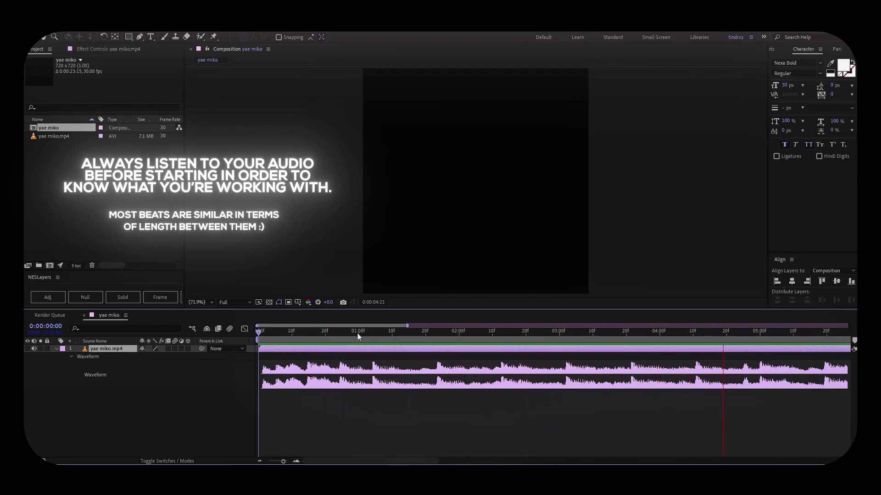
pyautogui.moveTo(358, 336); pyautogui.dragTo(262, 340)
pyautogui.press('space')
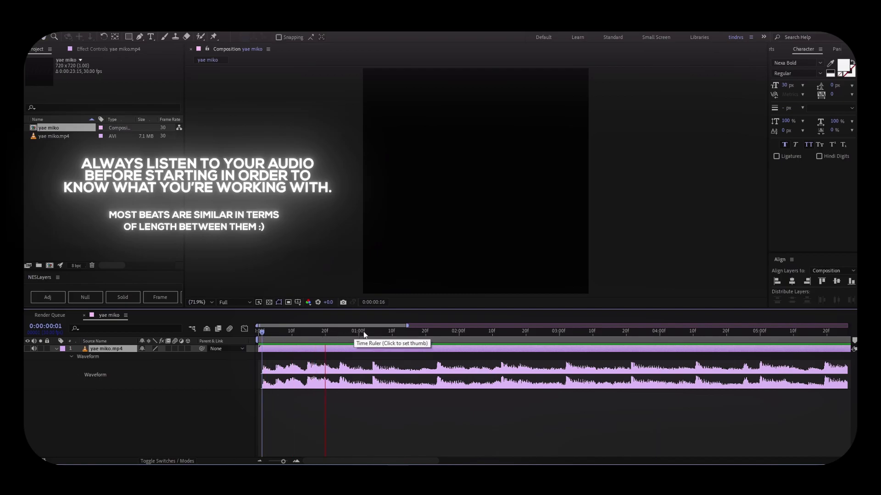
pyautogui.moveTo(368, 335); pyautogui.dragTo(371, 332)
pyautogui.click(378, 422)
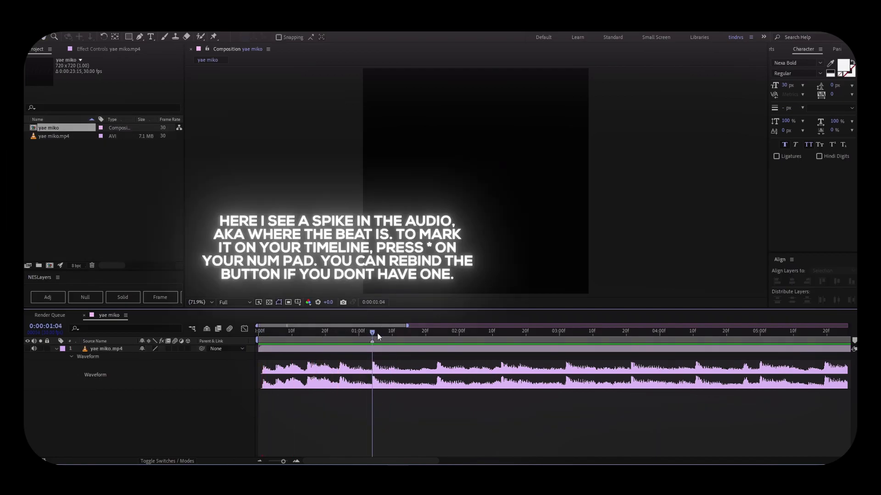
# Add beat markers on the spikes at 0:00:01:04, 0:00:01:23 and 0:00:02:12
pyautogui.press('KP_Multiply')
pyautogui.moveTo(373, 333)
pyautogui.mouseDown()
pyautogui.moveTo(351, 336)
pyautogui.moveTo(436, 335)
pyautogui.mouseUp()
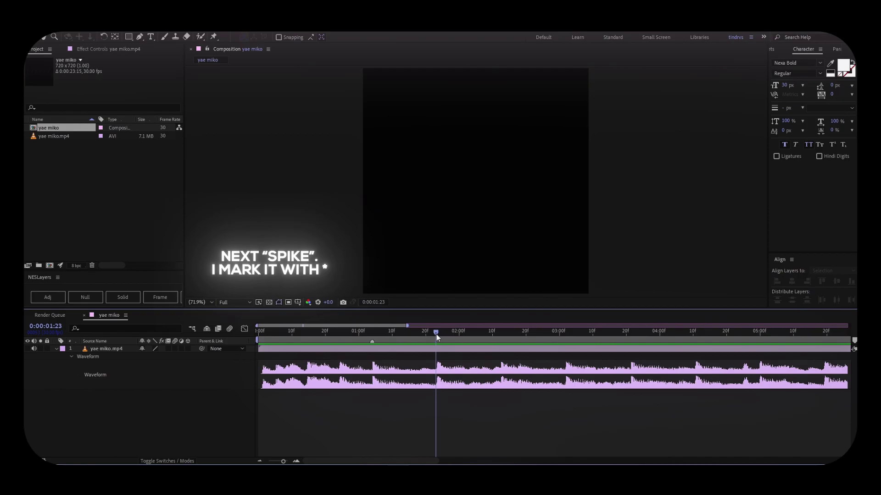
pyautogui.press('KP_Multiply')
pyautogui.moveTo(436, 334); pyautogui.dragTo(500, 337)
pyautogui.keyDown('alt'); pyautogui.scroll(3, 504, 344); pyautogui.keyUp('alt')
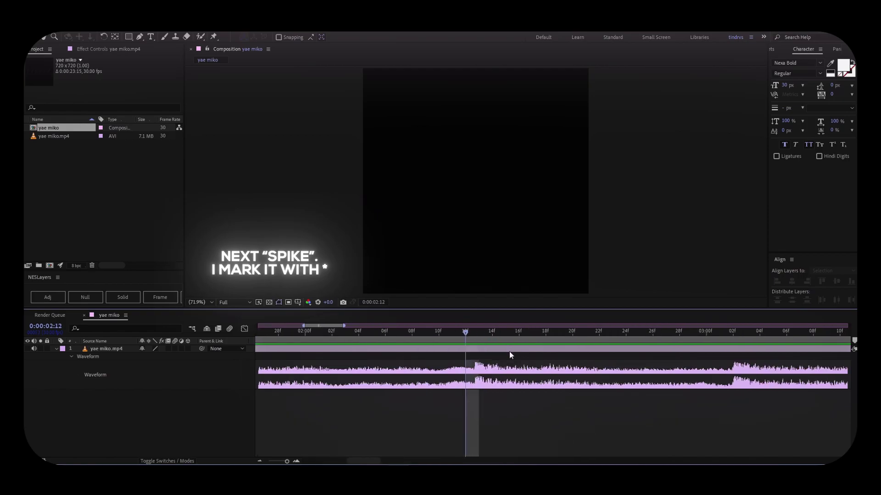
pyautogui.moveTo(470, 334)
pyautogui.mouseDown()
pyautogui.moveTo(478, 337)
pyautogui.moveTo(467, 340)
pyautogui.mouseUp()
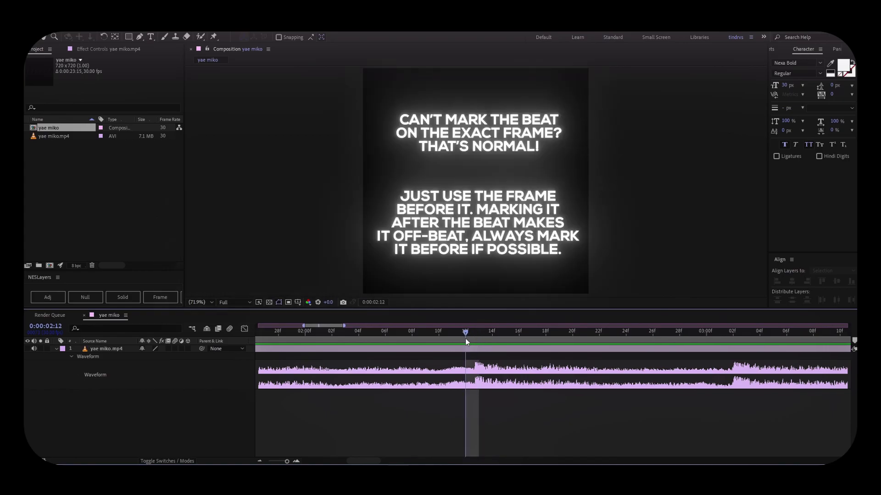
pyautogui.press('KP_Multiply')
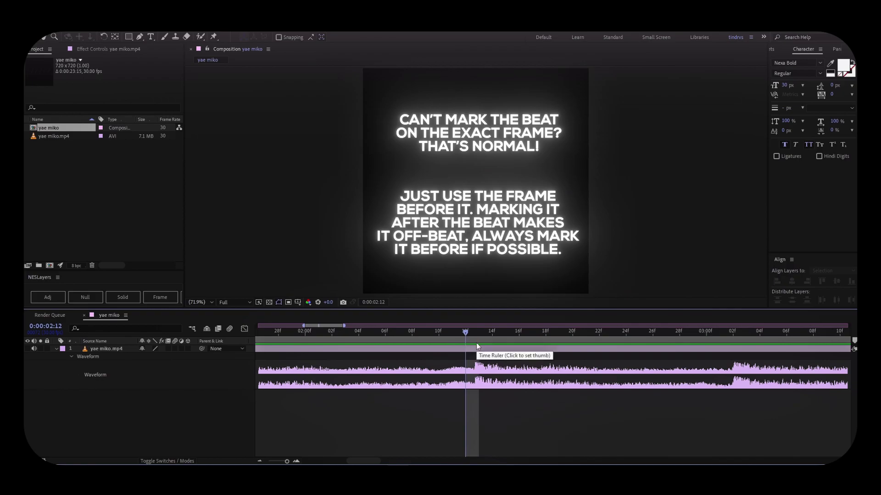
# Mark the beats on the waveform spikes near 3:21 and 4:10
pyautogui.keyDown('alt'); pyautogui.scroll(-2, 510, 344); pyautogui.keyUp('alt')
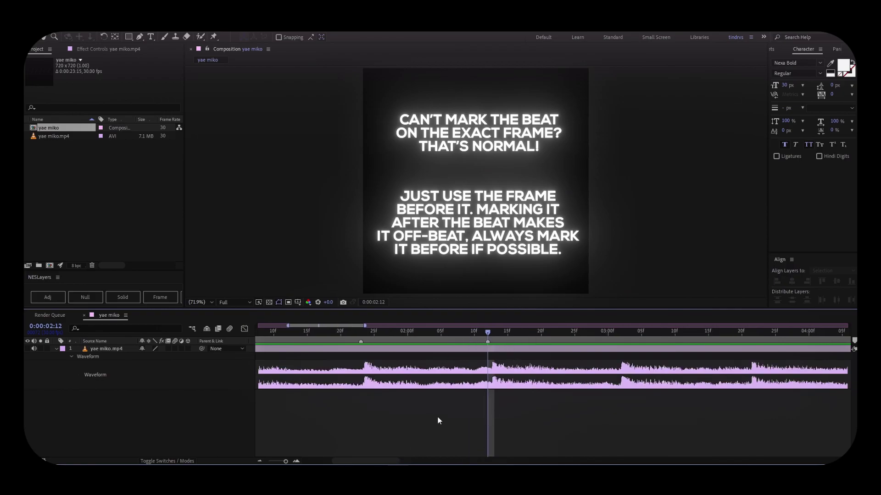
pyautogui.keyDown('alt'); pyautogui.scroll(-3, 398, 448); pyautogui.keyUp('alt')
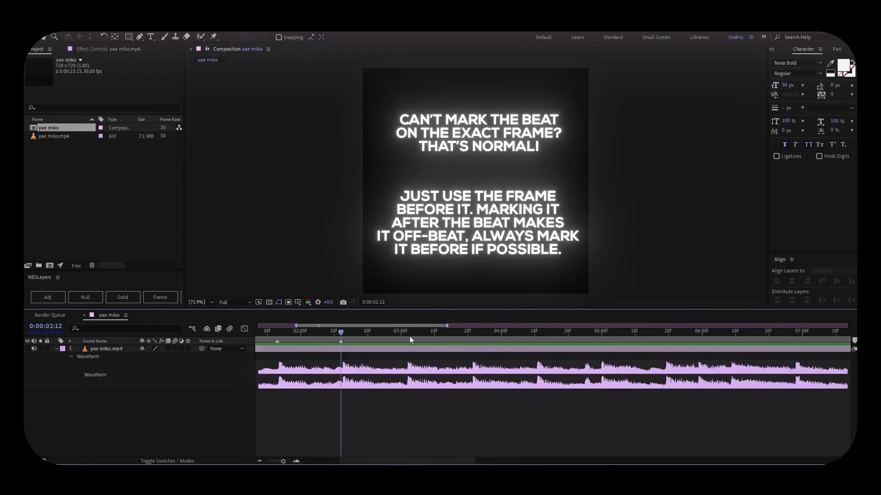
pyautogui.moveTo(404, 334); pyautogui.dragTo(408, 335)
pyautogui.keyDown('alt'); pyautogui.scroll(2, 436, 401); pyautogui.keyUp('alt')
pyautogui.click(557, 335)
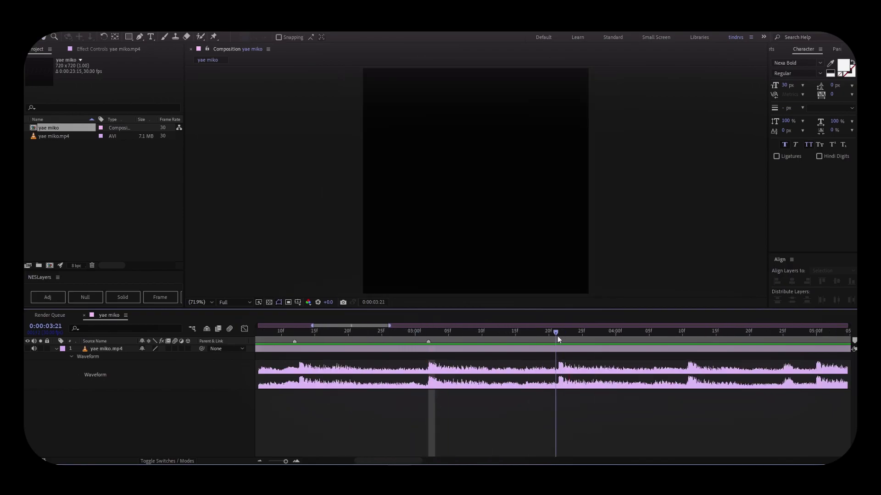
pyautogui.press('KP_Multiply')
pyautogui.hscroll(5, 428, 441)
pyautogui.click(415, 334)
pyautogui.press('KP_Multiply')
# Mark the beat near 5:19 and the following spikes out to about nine seconds
pyautogui.press('pageup')
pyautogui.click(509, 331)
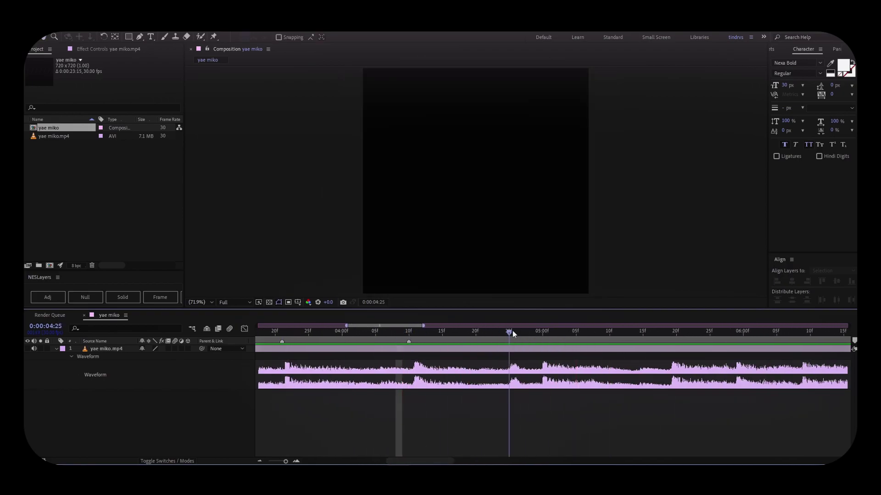
pyautogui.click(543, 336)
pyautogui.hscroll(5, 459, 413)
pyautogui.click(370, 335)
pyautogui.press('KP_Multiply')
pyautogui.click(420, 334)
pyautogui.moveTo(419, 335); pyautogui.dragTo(745, 337)
pyautogui.press('KP_Multiply')
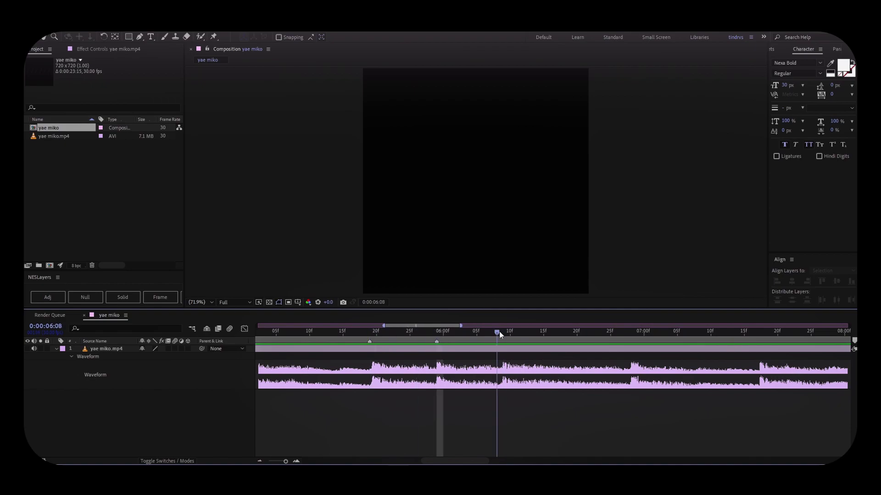
pyautogui.press('KP_Multiply')
pyautogui.press('KP_Multiply')
pyautogui.press('KP_Multiply')
pyautogui.press('KP_Multiply')
pyautogui.press('KP_Multiply')
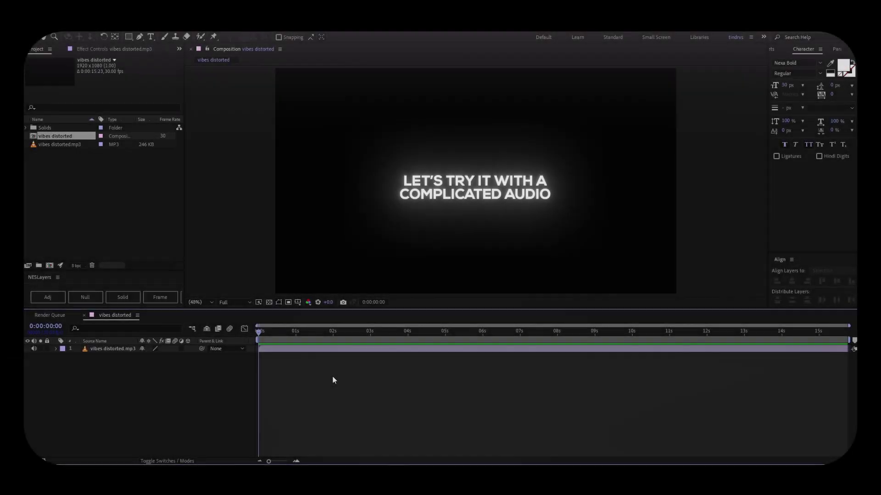
# Show the vibes distorted.mp3 waveform, preview from the first frame, and zoom to frame level
pyautogui.click(423, 348)
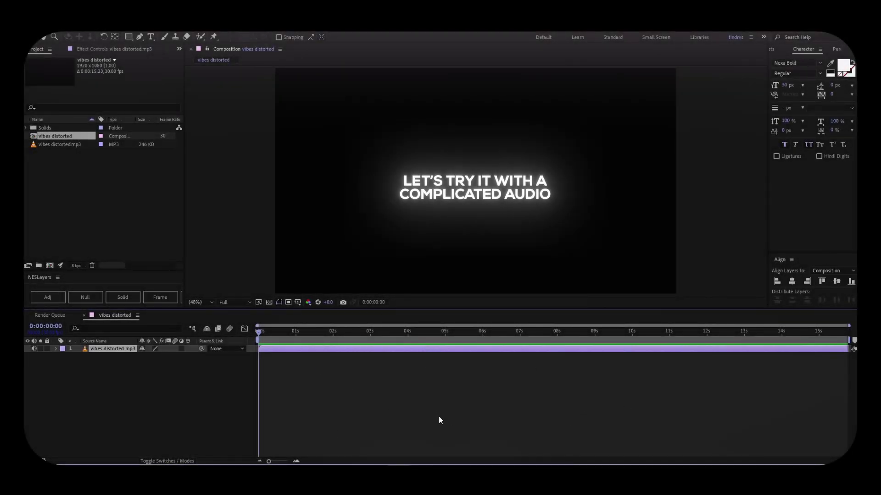
pyautogui.press('l')
pyautogui.press('l')
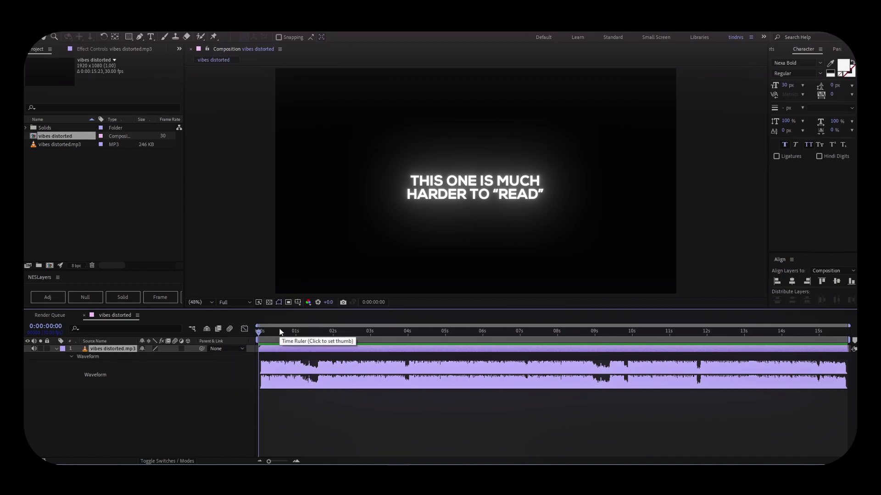
pyautogui.click(262, 333)
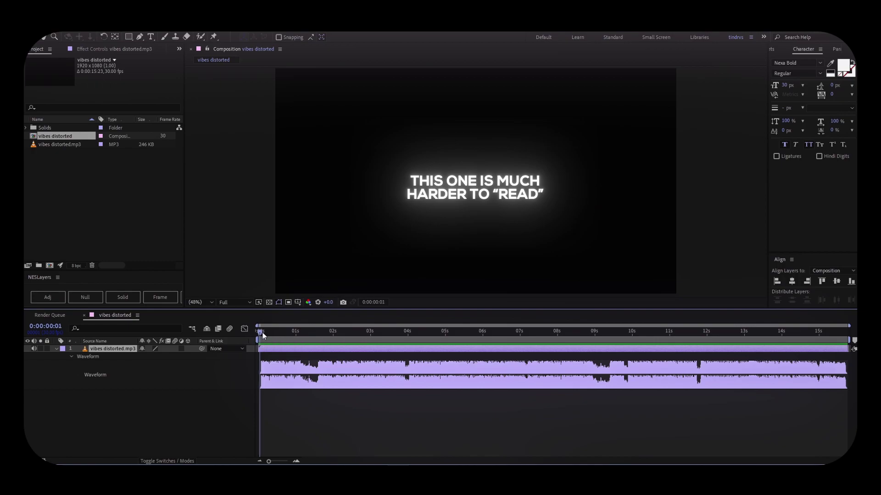
pyautogui.press('space')
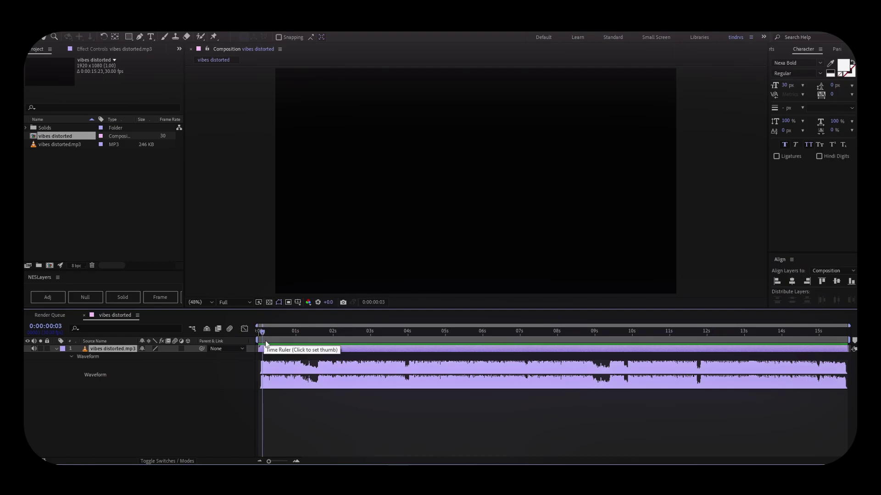
pyautogui.press('=')
pyautogui.click(296, 461)
# Start the work area at frame 1, deselect the audio layer and stop the preview
pyautogui.moveTo(360, 462); pyautogui.dragTo(342, 462)
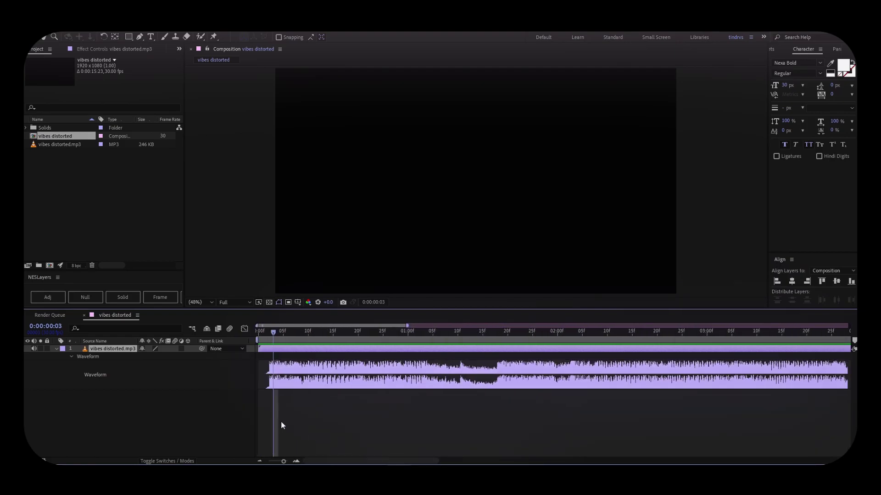
pyautogui.moveTo(278, 336)
pyautogui.mouseDown()
pyautogui.moveTo(266, 337)
pyautogui.moveTo(354, 336)
pyautogui.mouseUp()
pyautogui.click(272, 332)
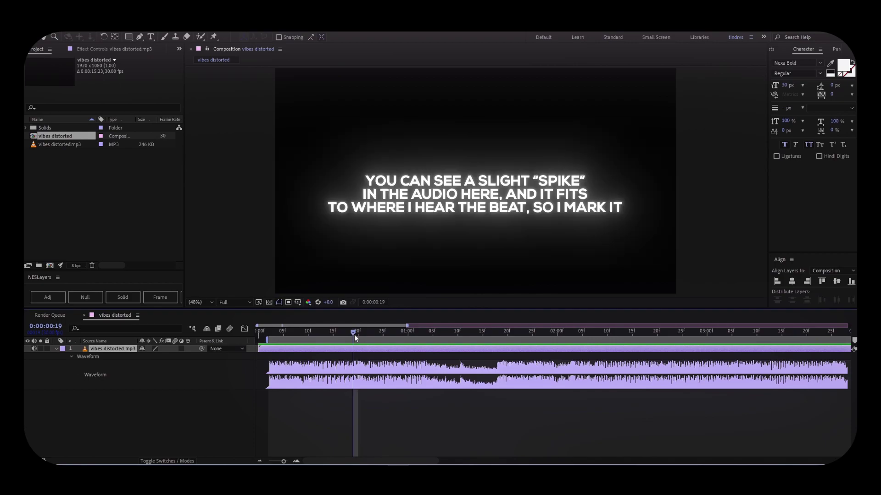
pyautogui.click(365, 410)
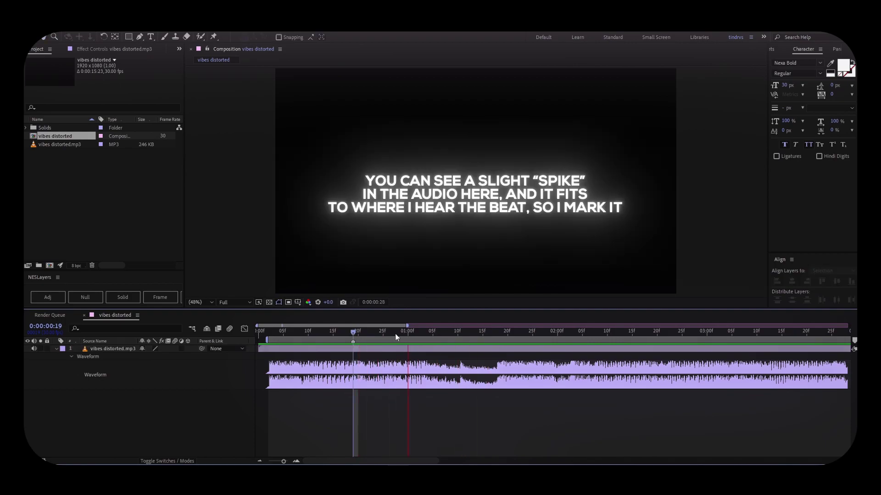
pyautogui.press('space')
# Add beat markers on the waveform spikes at 0:00:01:03 and 0:00:01:19
pyautogui.moveTo(417, 333); pyautogui.dragTo(423, 332)
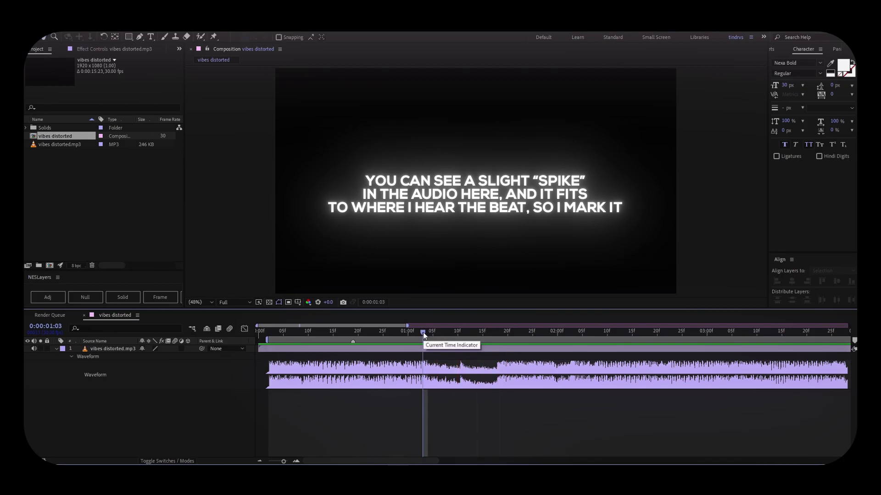
pyautogui.press('KP_Multiply')
pyautogui.press('KP_Decimal')
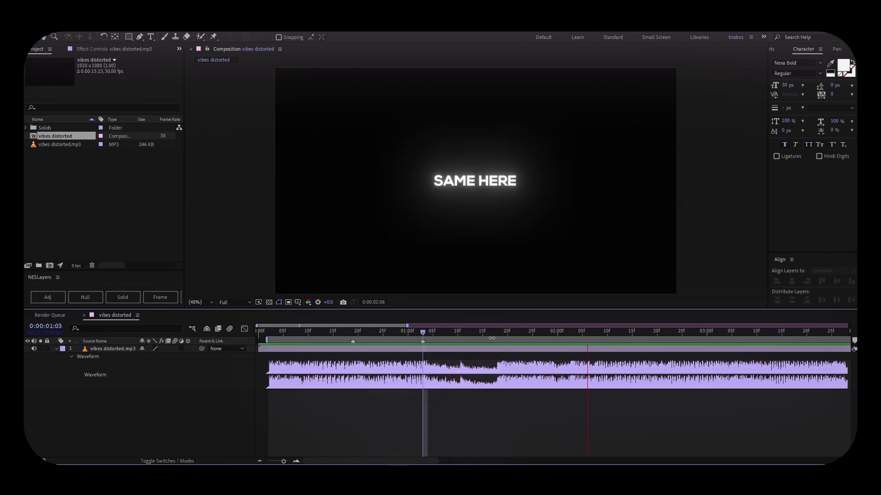
pyautogui.moveTo(492, 332); pyautogui.dragTo(503, 332)
pyautogui.press('KP_Decimal')
pyautogui.press('KP_Decimal')
pyautogui.moveTo(413, 461); pyautogui.dragTo(439, 442)
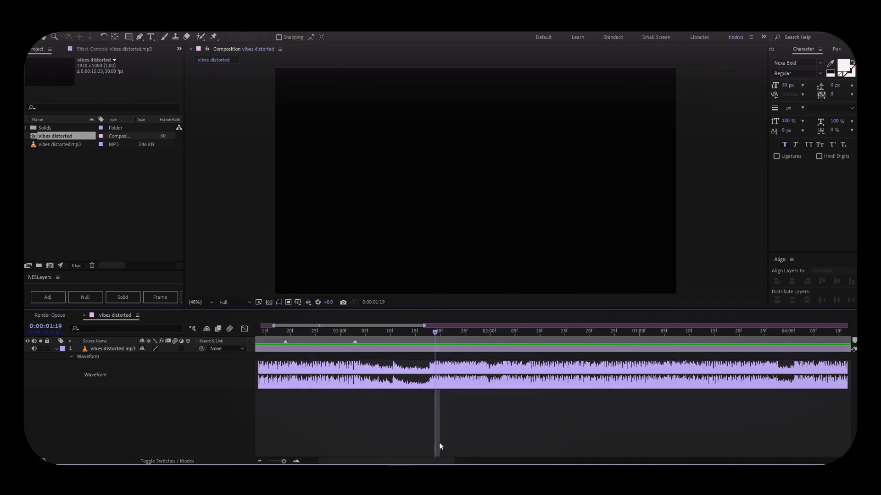
pyautogui.press('KP_Multiply')
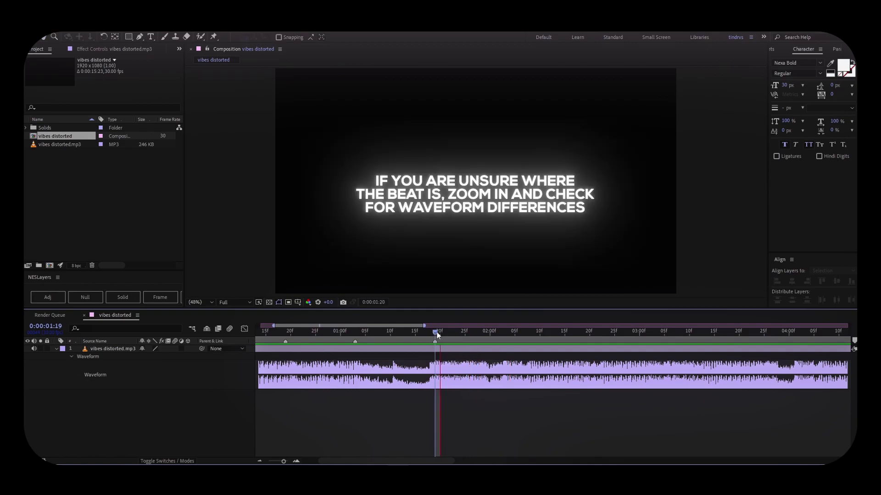
# Add beat markers on the spikes at 0:00:01:22 and 0:00:01:25
pyautogui.scroll(2, 456, 372)
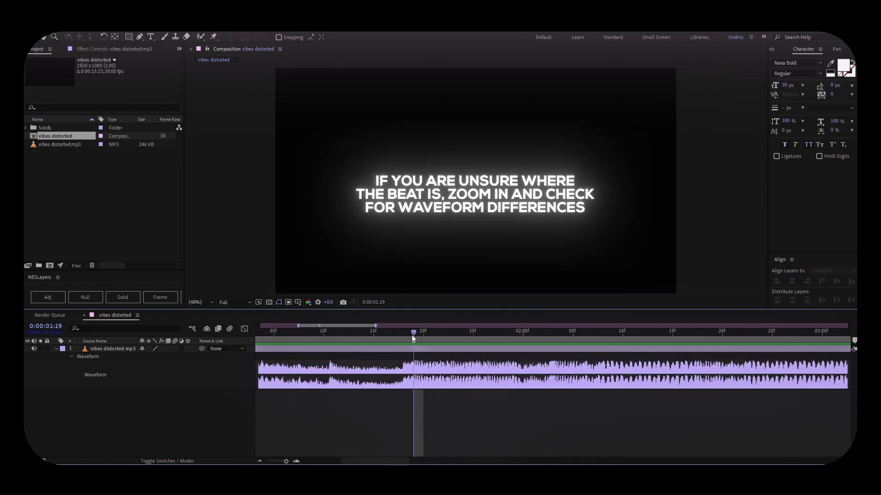
pyautogui.press('KP_Decimal')
pyautogui.moveTo(413, 332); pyautogui.dragTo(441, 334)
pyautogui.press('KP_Multiply')
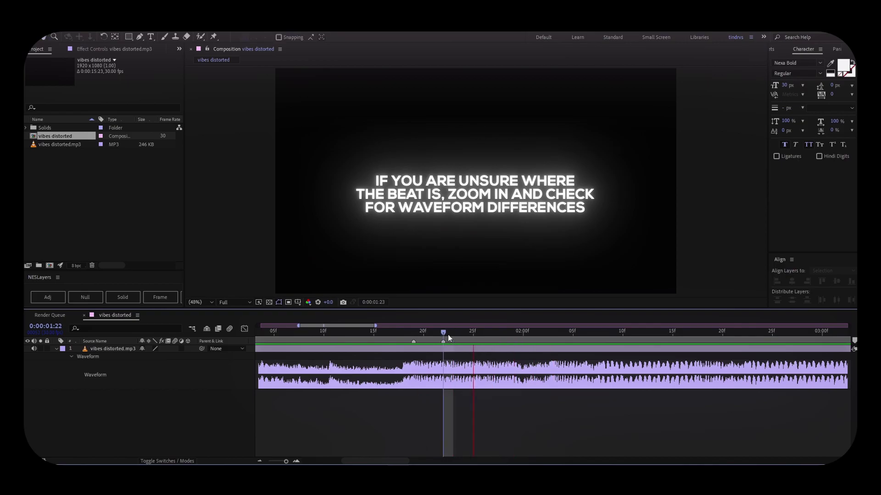
pyautogui.moveTo(448, 334); pyautogui.dragTo(472, 334)
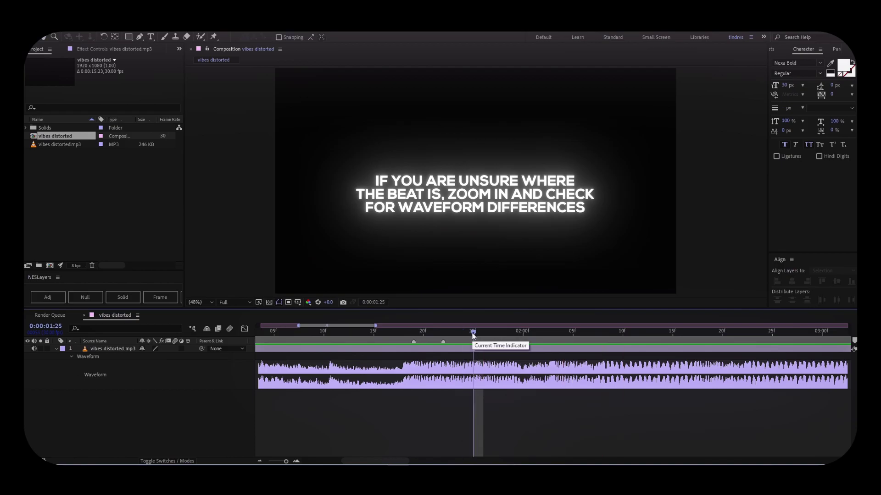
pyautogui.press('KP_Multiply')
pyautogui.press('space')
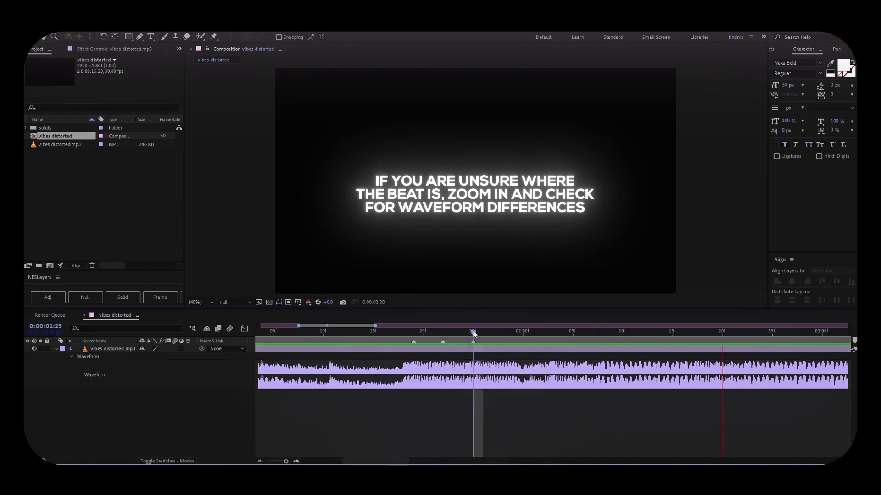
# Mark the beats at 0:00:02:02, 0:00:03:04 and 0:00:03:09 on the waveform
pyautogui.click(543, 333)
pyautogui.moveTo(371, 462); pyautogui.dragTo(409, 463)
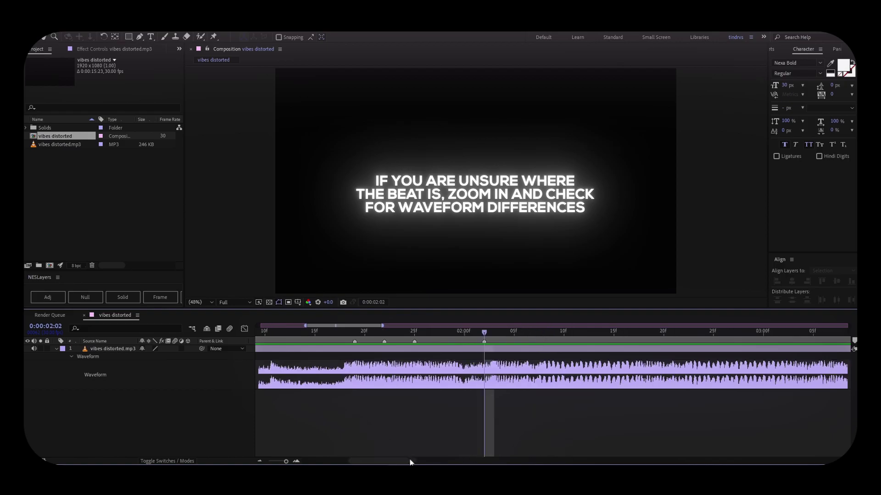
pyautogui.press('space')
pyautogui.press('space')
pyautogui.hscroll(5, 481, 463)
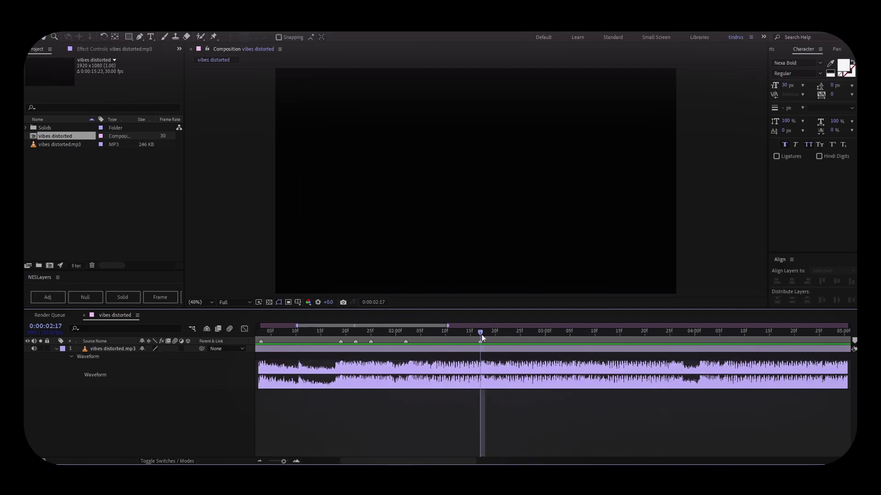
pyautogui.hscroll(1, 458, 465)
pyautogui.moveTo(488, 333); pyautogui.dragTo(513, 340)
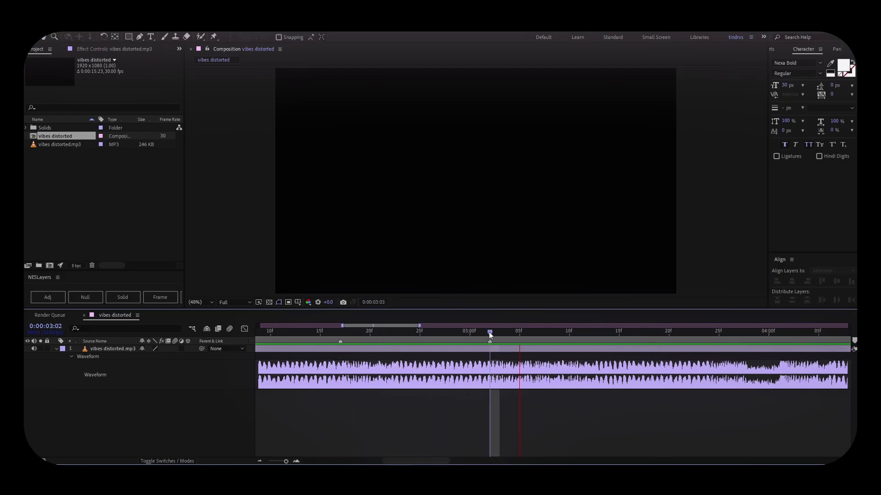
pyautogui.press('pagedown')
pyautogui.press('KP_Multiply')
pyautogui.press('pagedown')
pyautogui.press('pagedown')
pyautogui.press('pagedown')
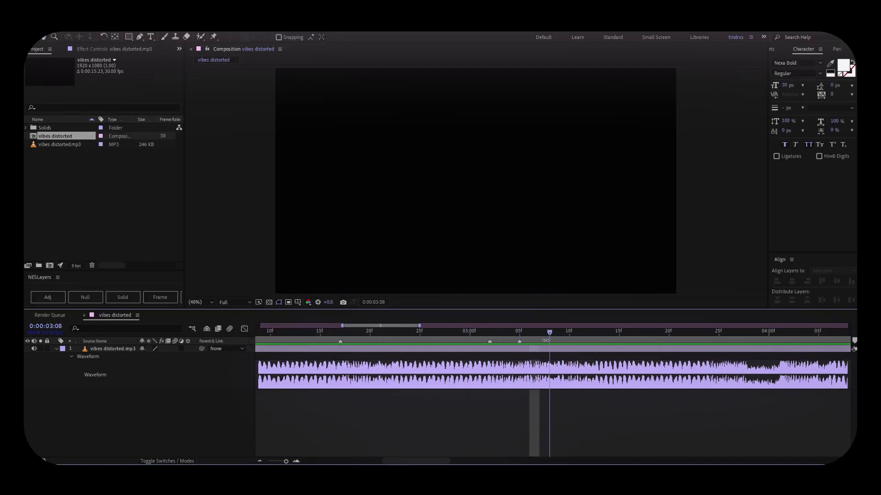
pyautogui.press('KP_Multiply')
pyautogui.press('pagedown')
# Move to 0:00:04:01, zoom the timeline out and play back the marked song
pyautogui.click(778, 331)
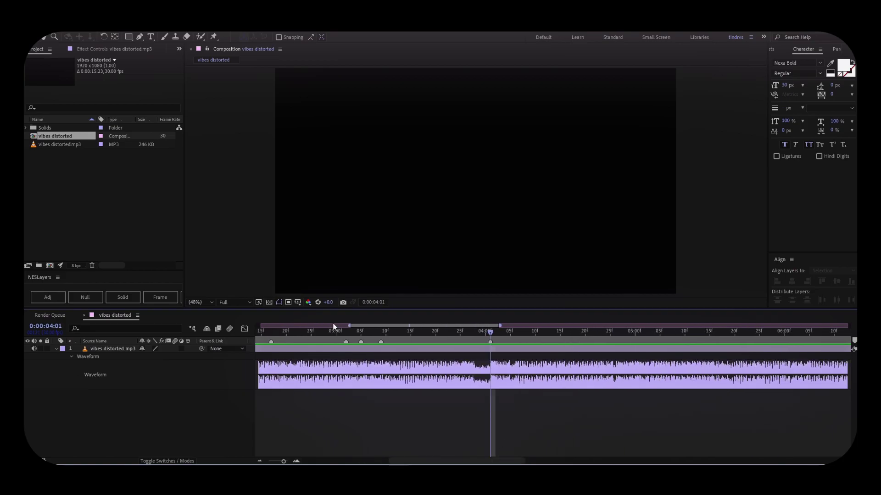
pyautogui.press('-')
pyautogui.press('-')
pyautogui.press('space')
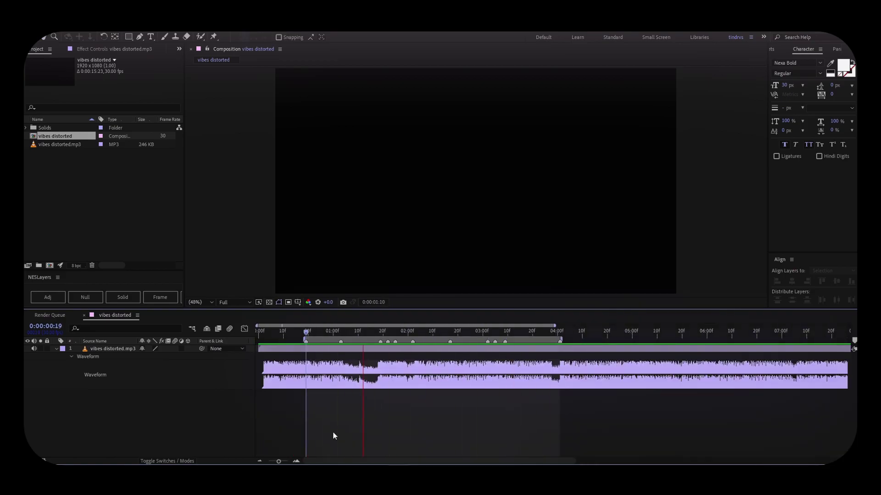
# Create a dark blue (Medium Gray-Blue) solid with Ctrl+Y and preview it against the beat markers
pyautogui.hotkey('ctrl', 'y')
pyautogui.click(435, 295)
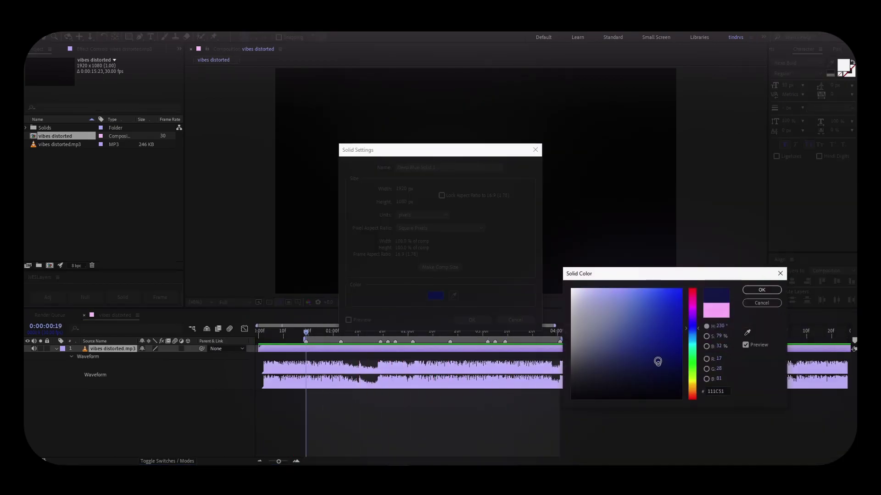
pyautogui.click(761, 289)
pyautogui.click(468, 319)
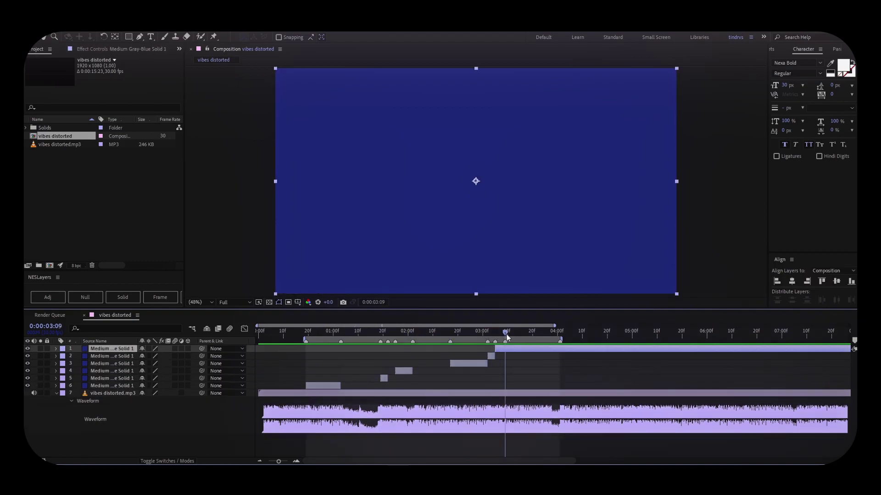
pyautogui.press('space')
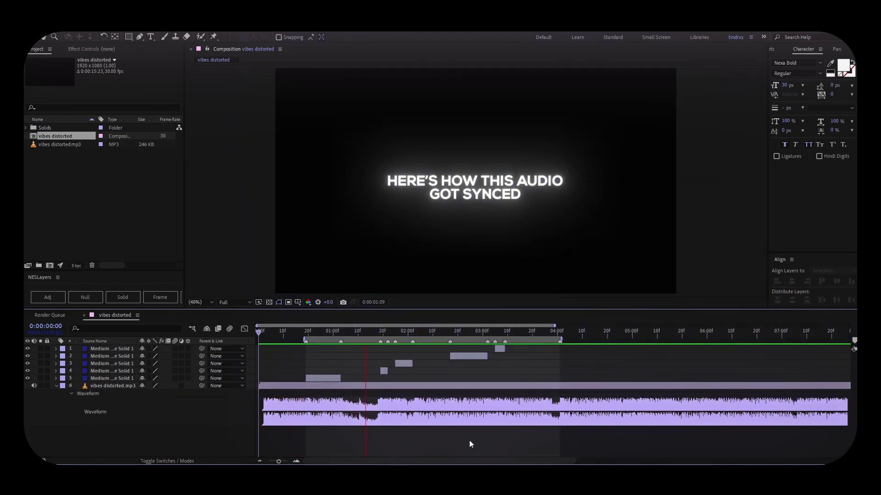